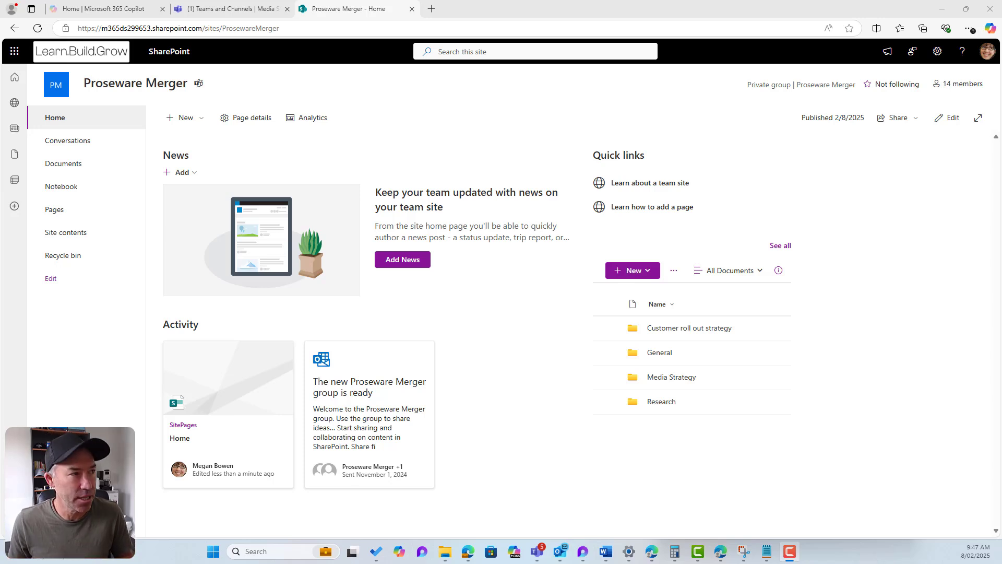
Switch to Teams to view the Media Strategy channel's files.
click(247, 9)
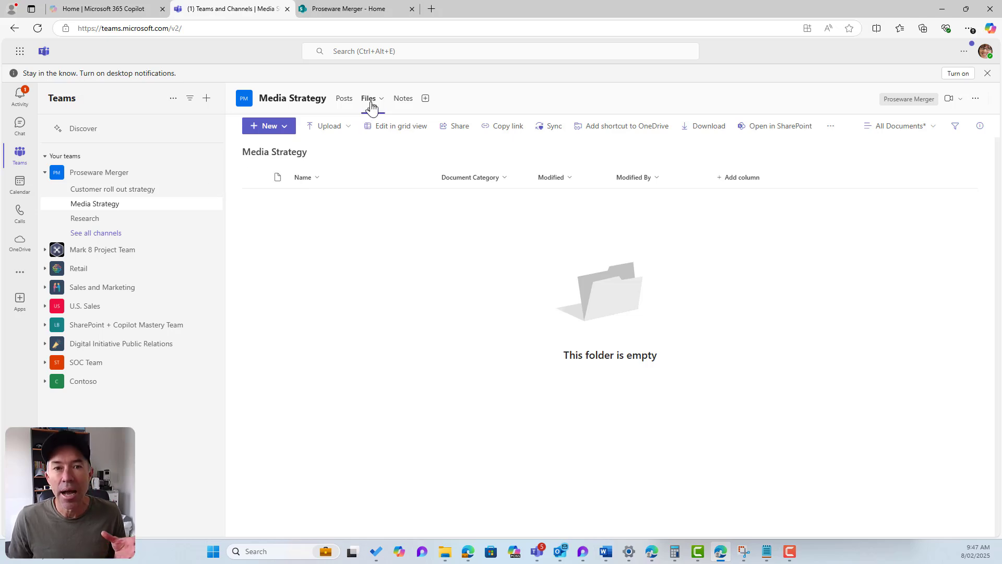
Review the Files of the Customer roll out strategy and Research channels, then return to SharePoint.
click(127, 191)
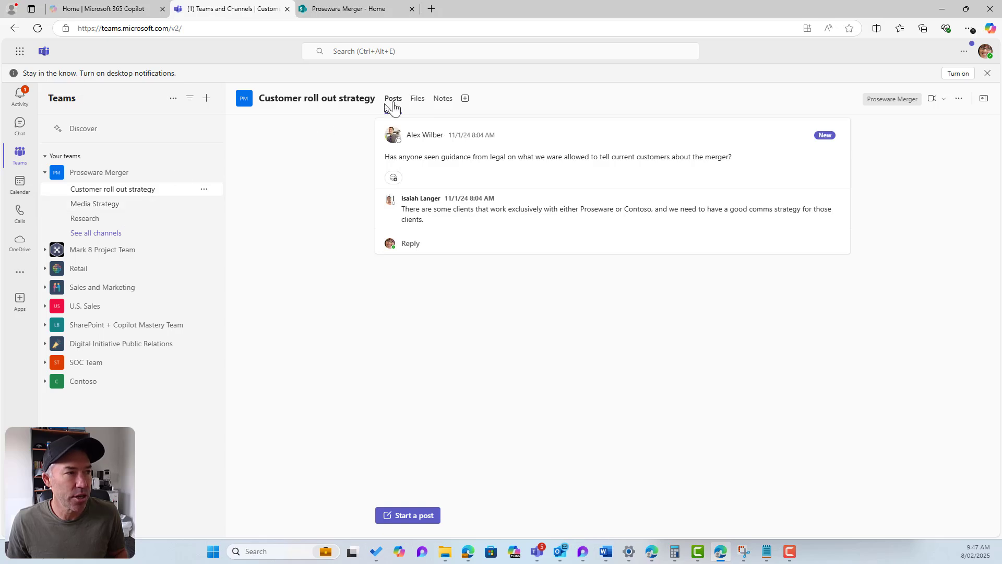
click(417, 99)
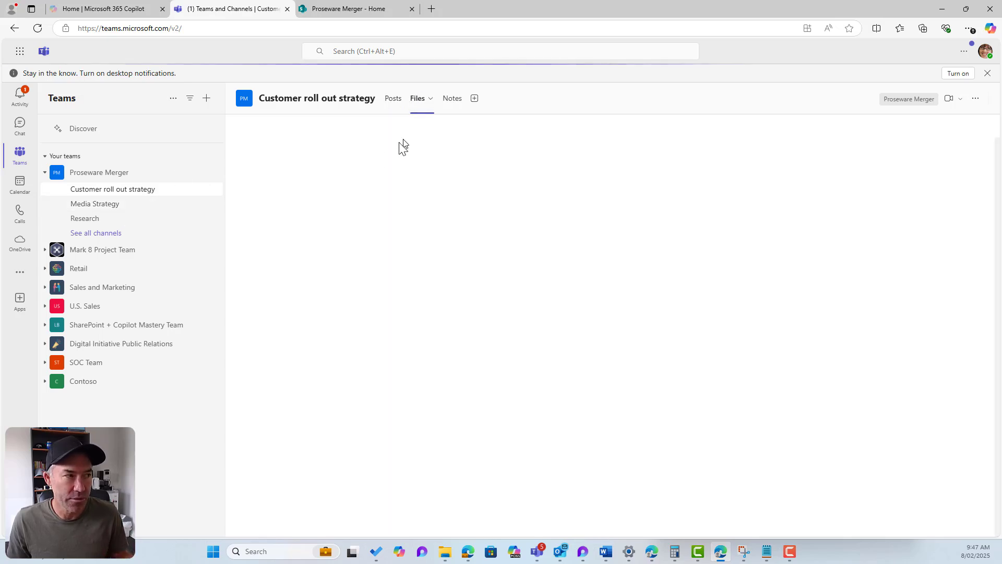
click(113, 224)
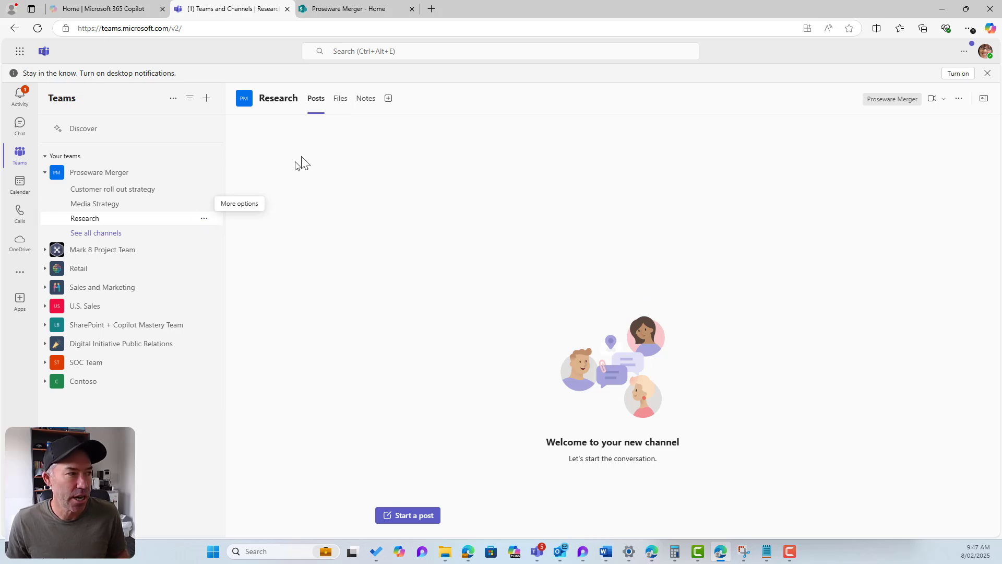
click(339, 99)
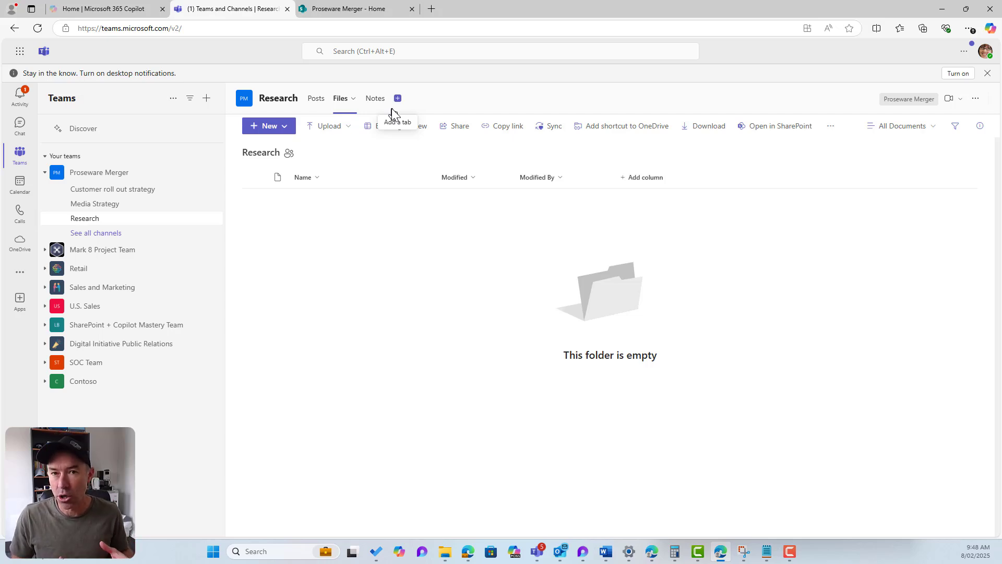
click(329, 9)
Start a new Choice column named Document Category in the Documents library.
click(52, 165)
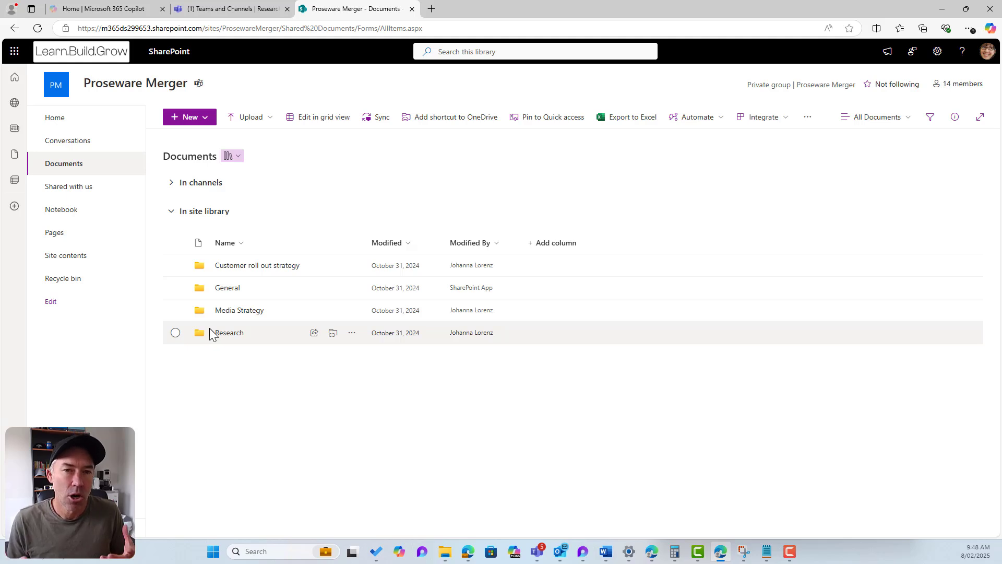
click(555, 241)
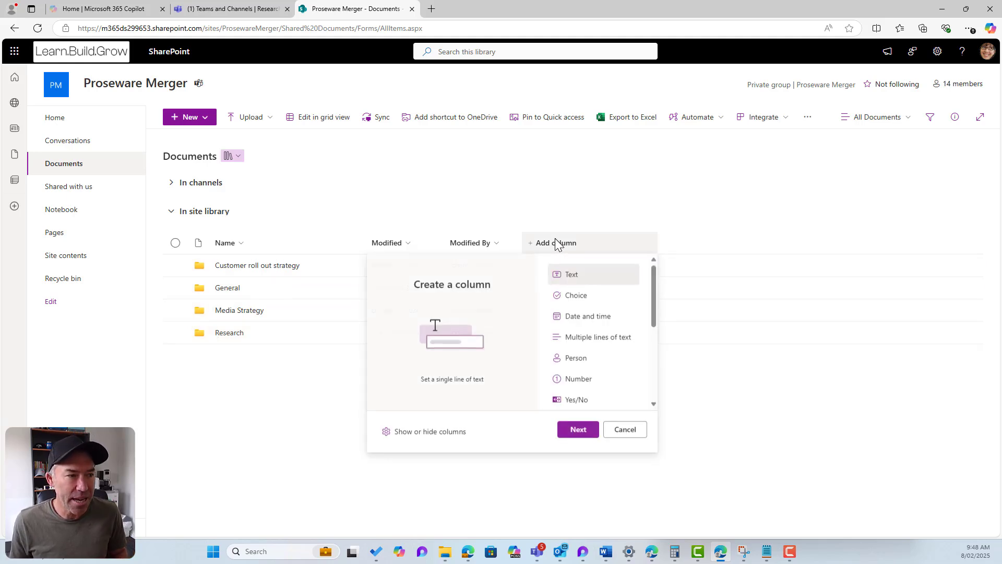
click(576, 295)
click(577, 429)
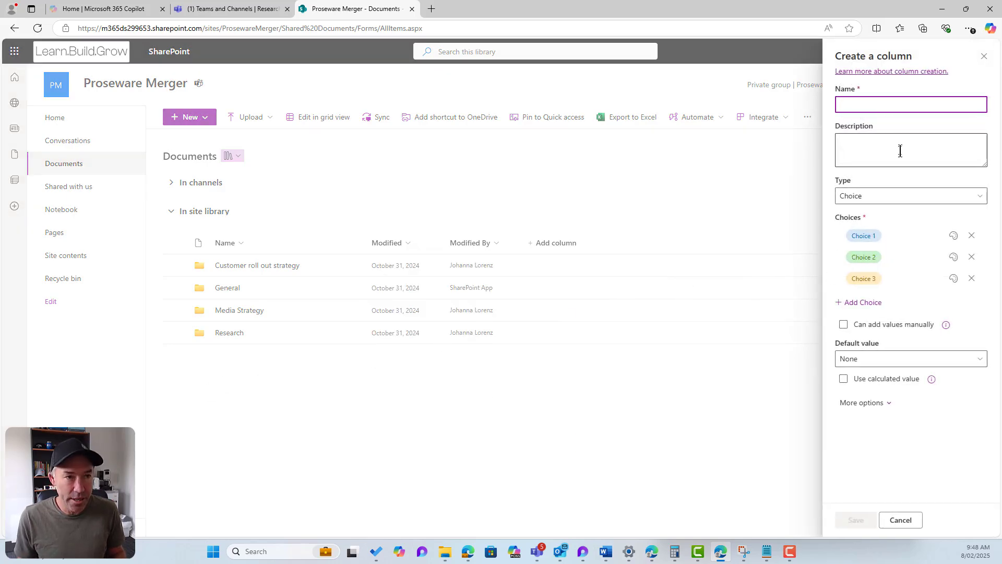
text(Document Category)
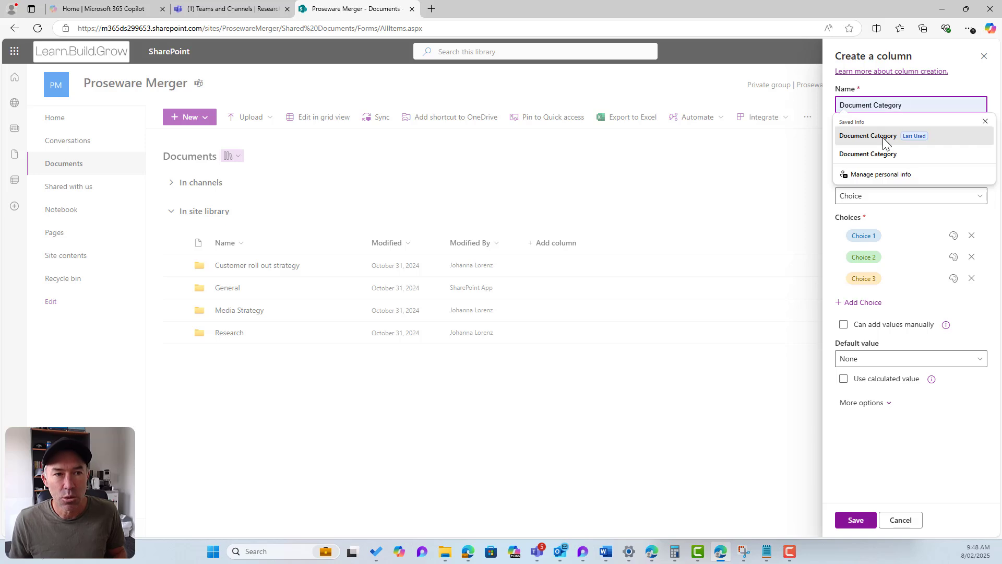
click(891, 139)
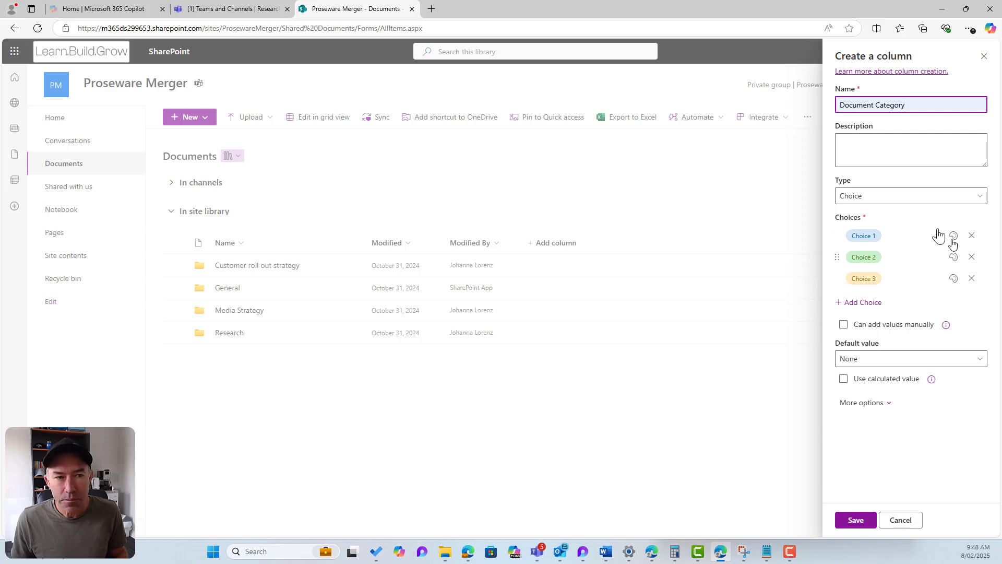
Enter the column's choices: Roll Out, Media and Research Paper.
click(906, 242)
click(907, 241)
text(R)
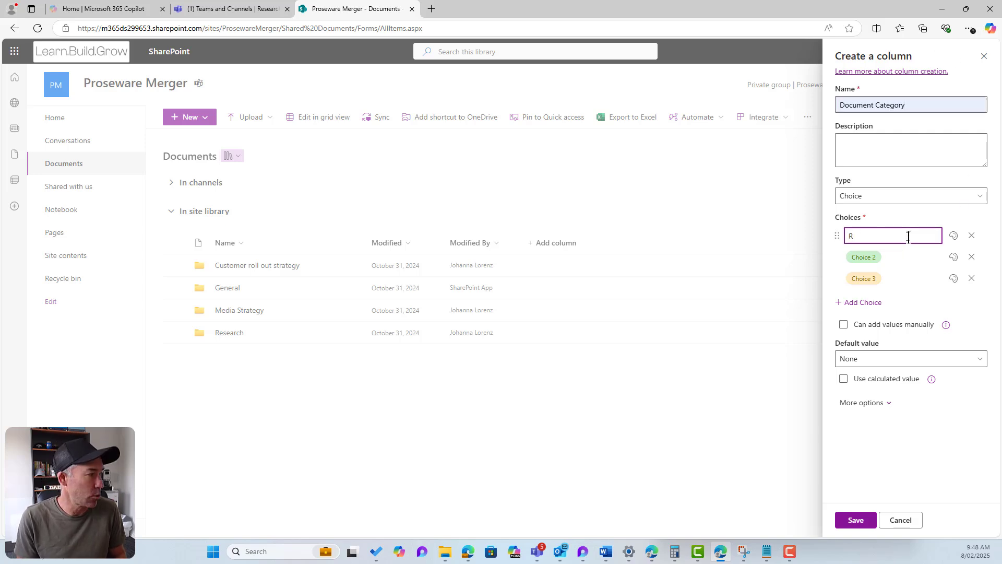
text(oll Out)
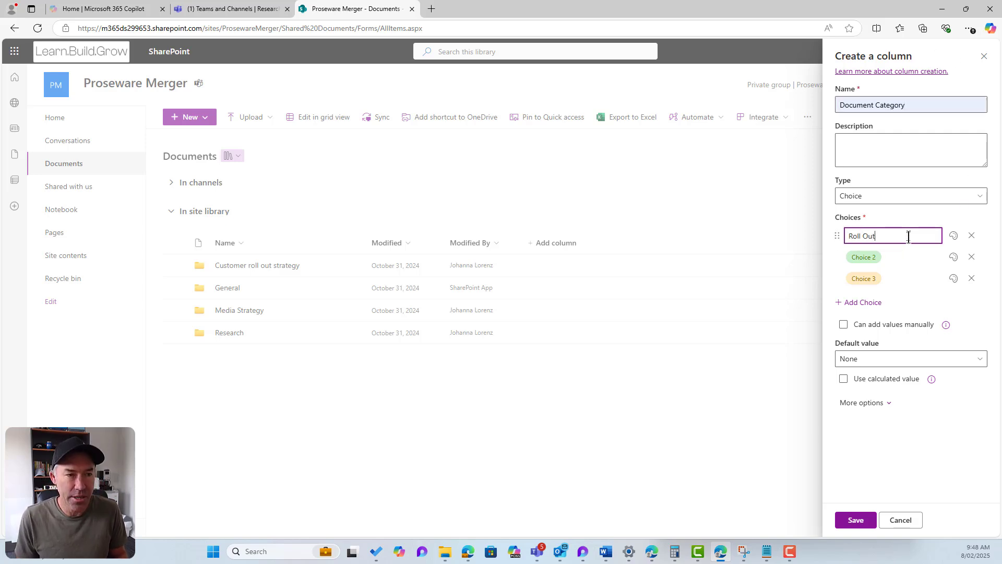
click(891, 260)
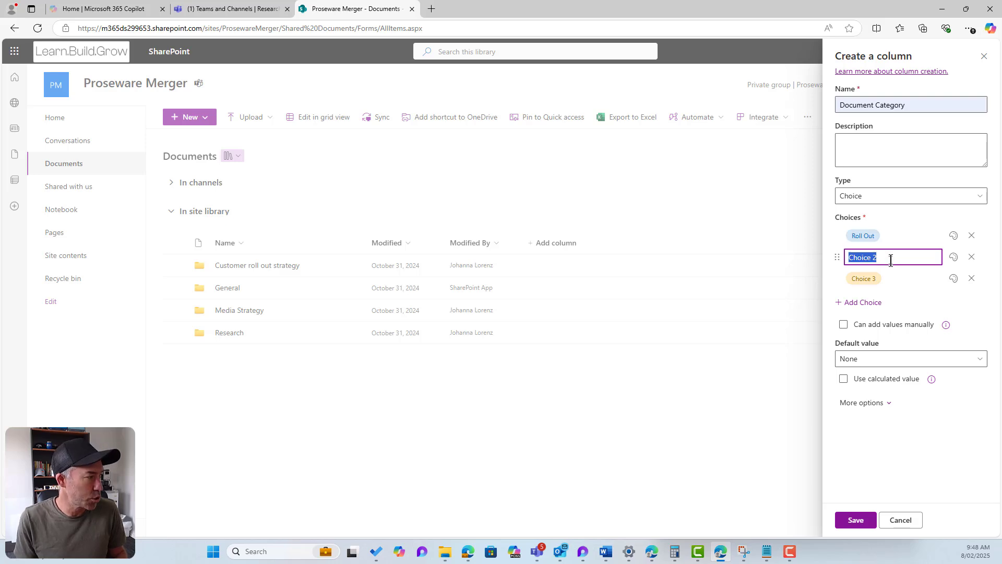
text(Media)
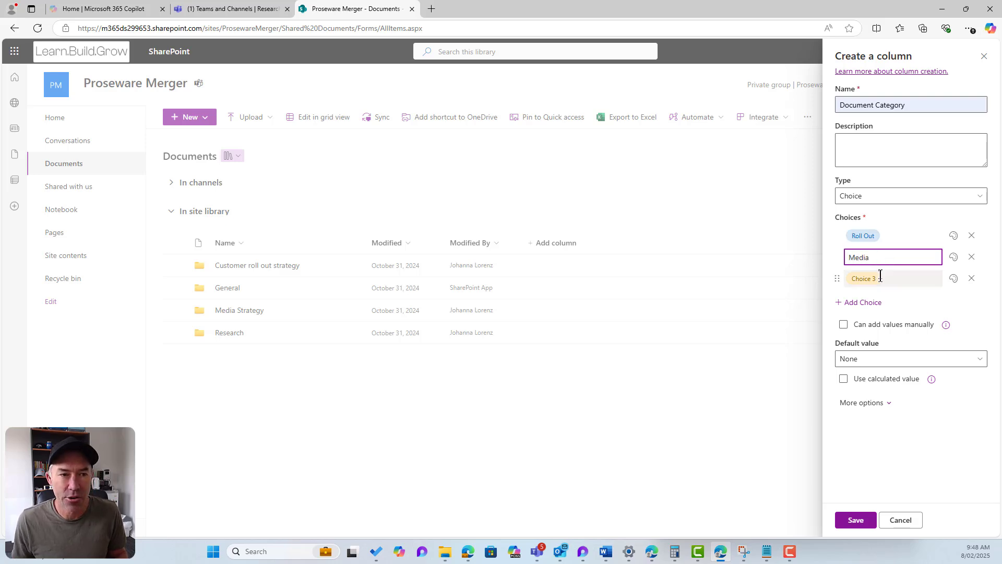
click(880, 278)
text(R)
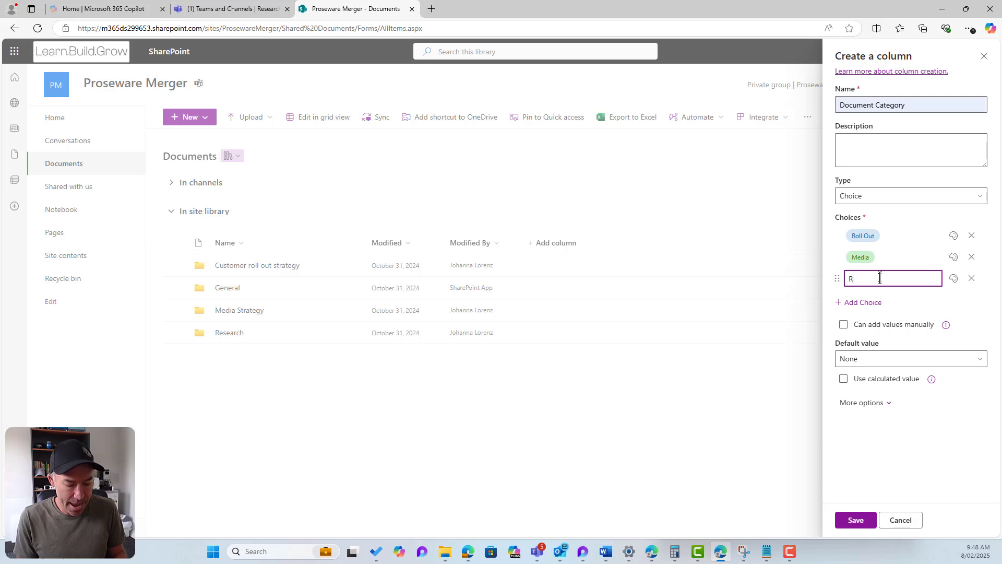
text(esearch Pa)
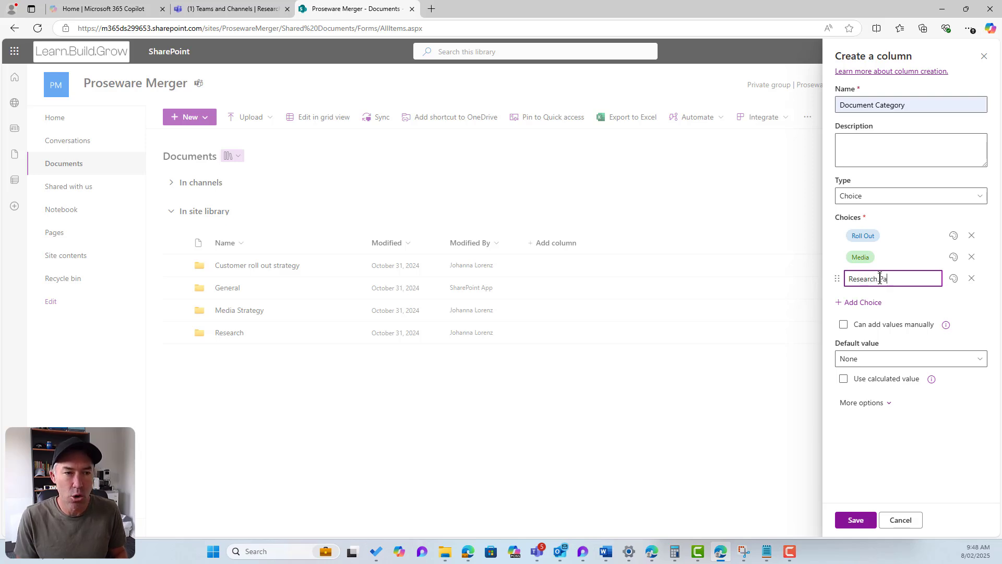
text(per)
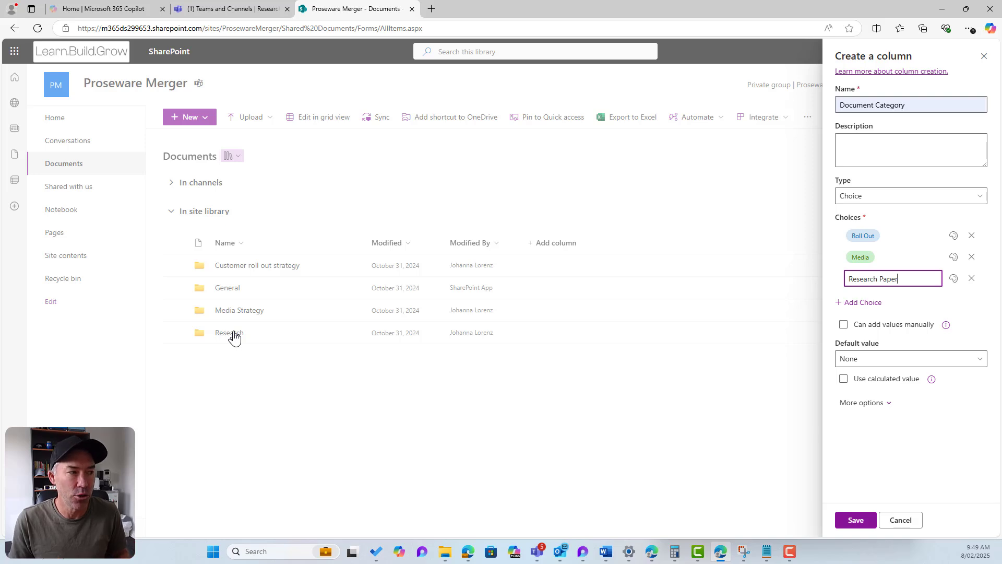
Save the Document Category column and place it right after Name in the Research folder.
click(855, 520)
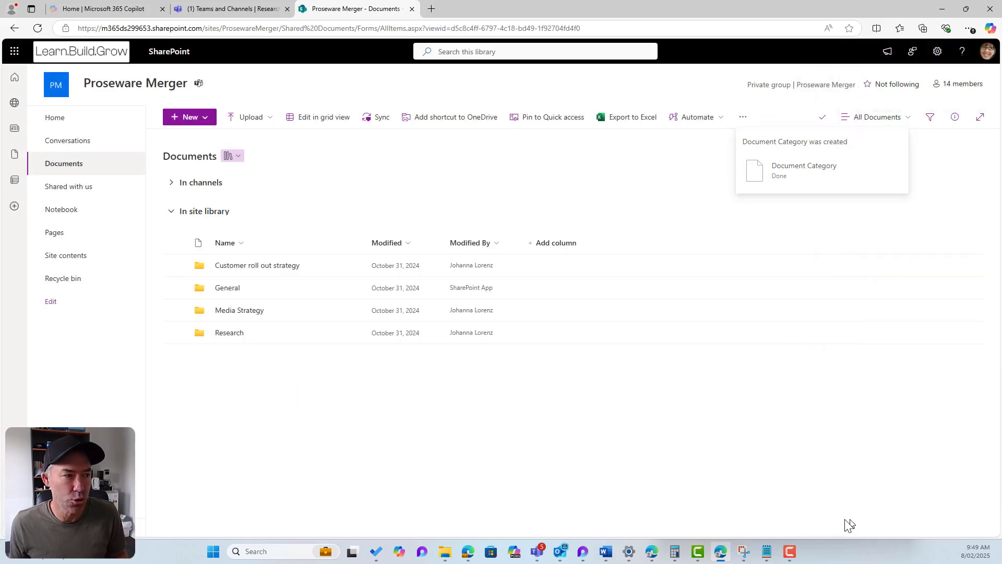
click(233, 335)
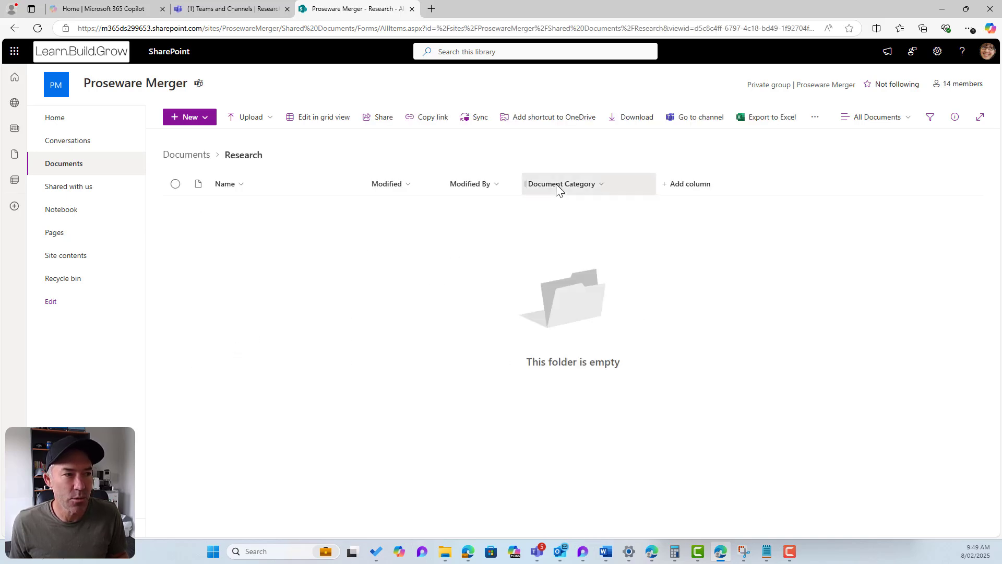
drag(555, 184, 371, 186)
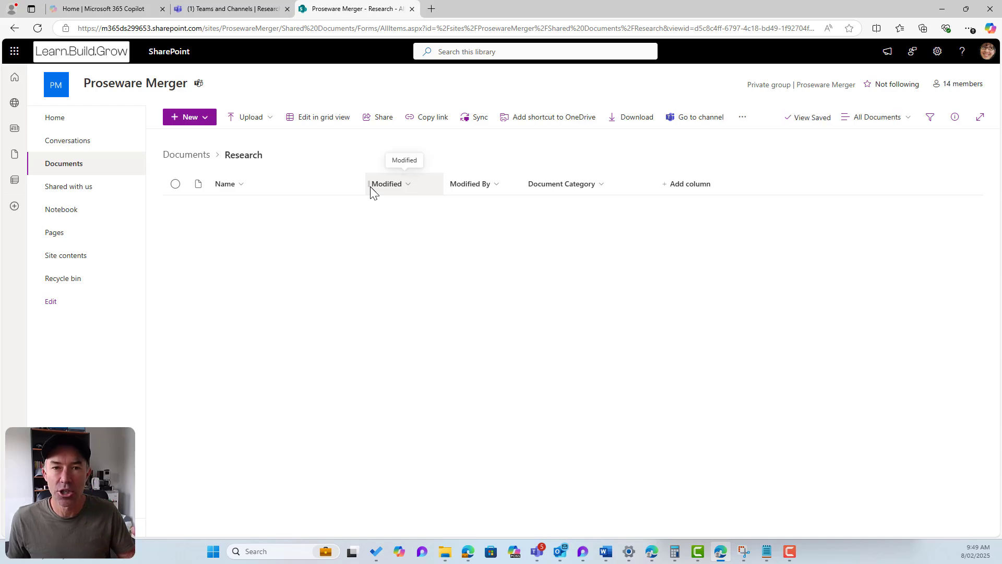
click(244, 14)
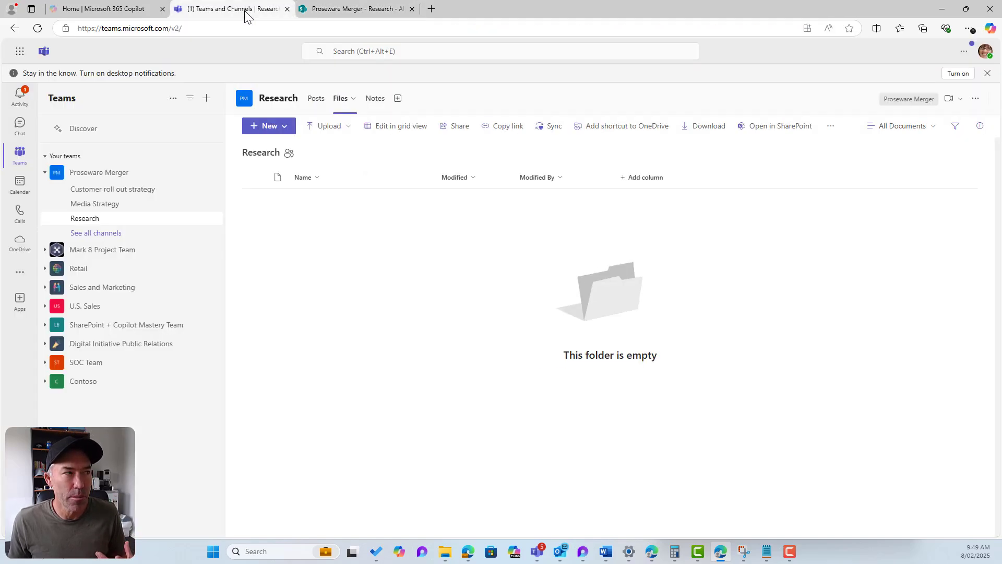
Widen the Document Category column in the Media Strategy channel's Files view.
click(128, 211)
click(367, 101)
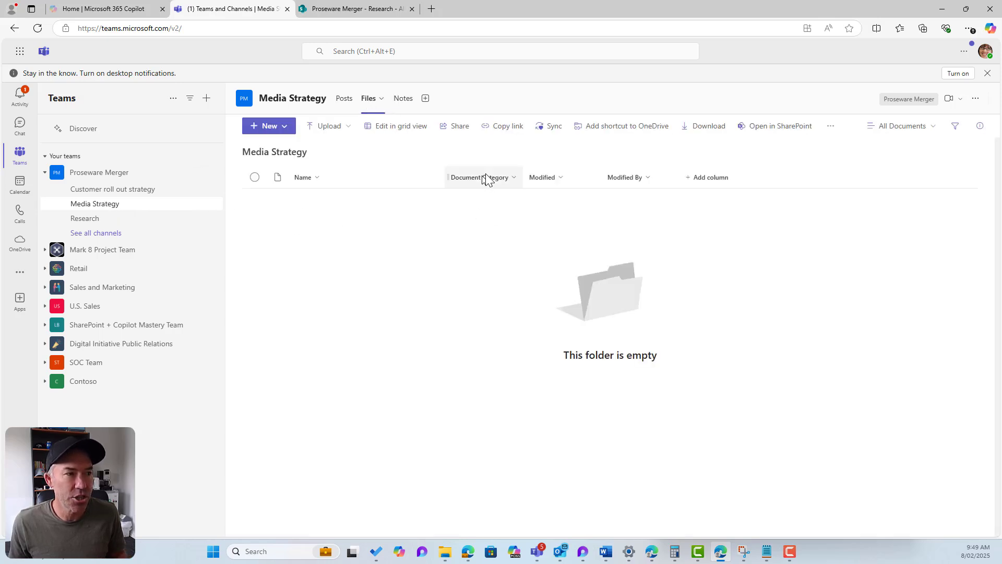
drag(522, 175, 545, 176)
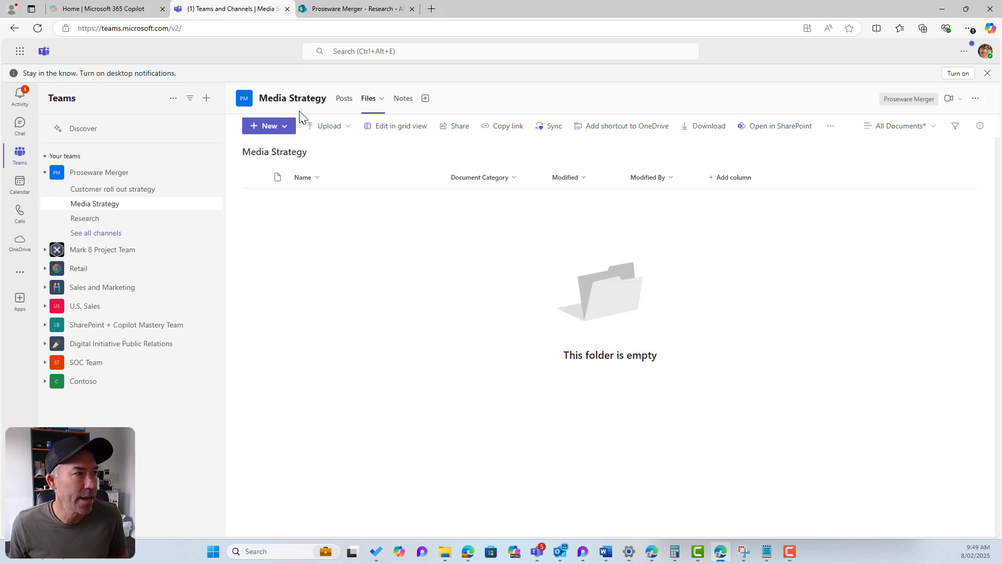
click(335, 17)
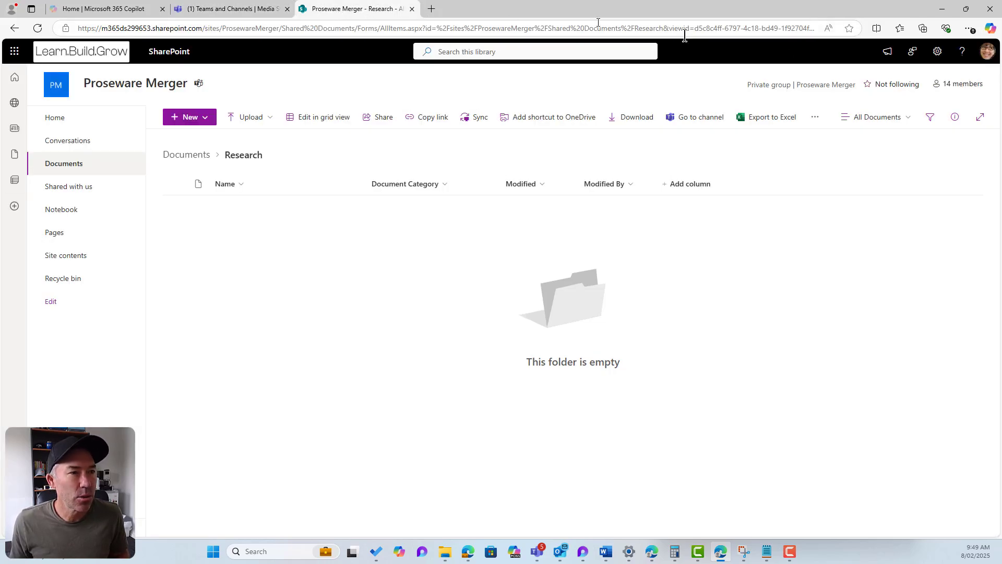
Inspect the Document Category column in Documents library settings and cancel without changes.
click(937, 52)
click(864, 166)
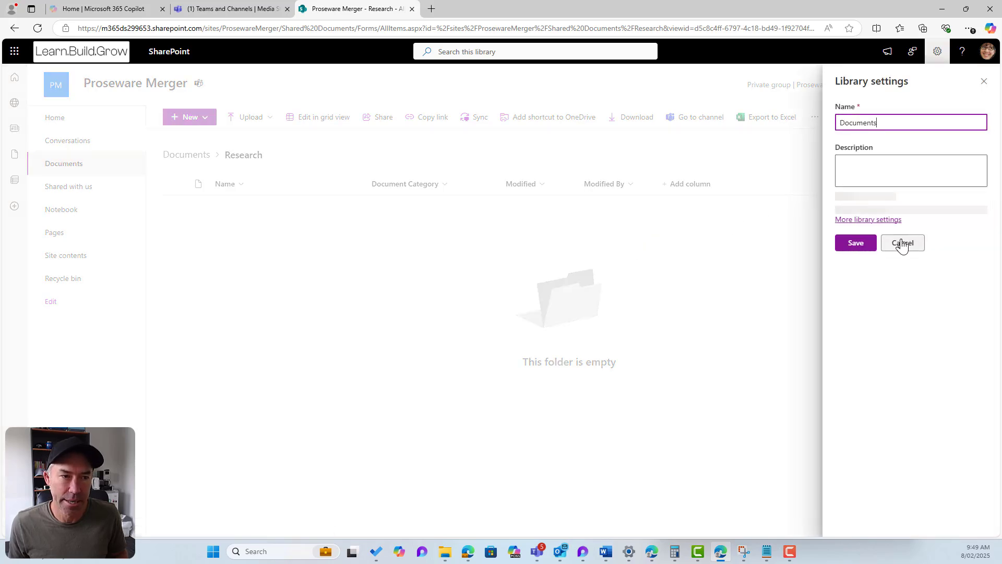
click(862, 287)
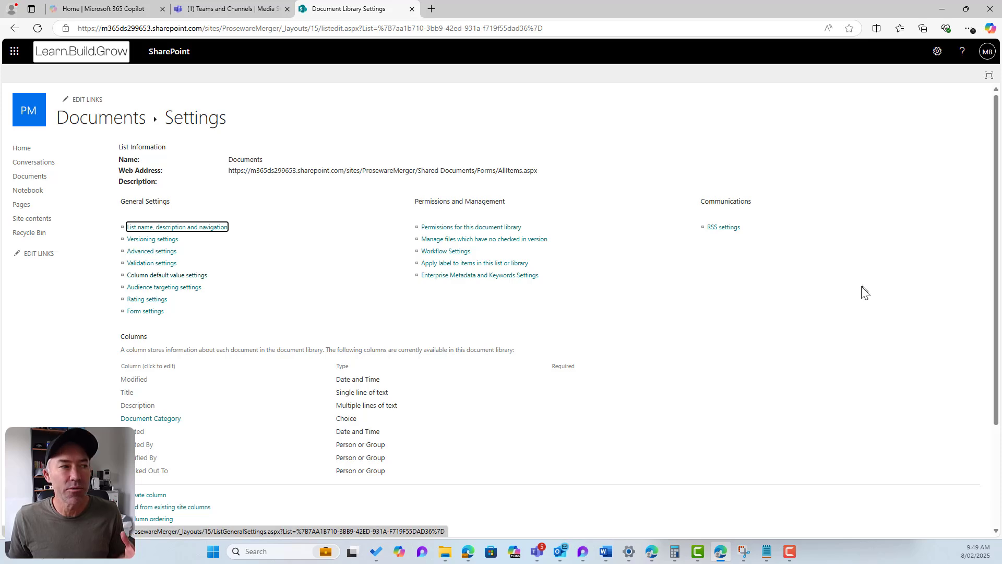
scroll(394, 315, down, 2)
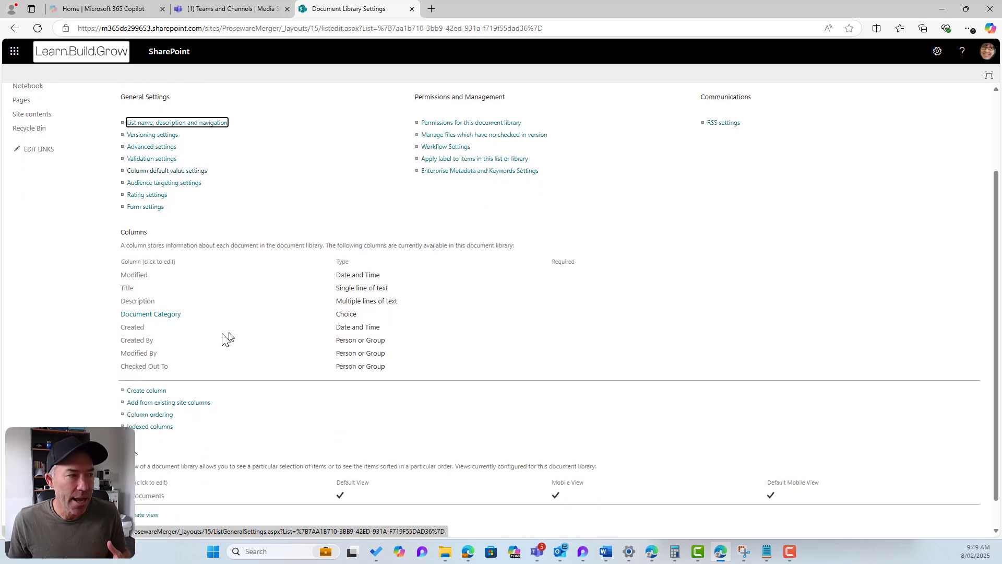
click(171, 323)
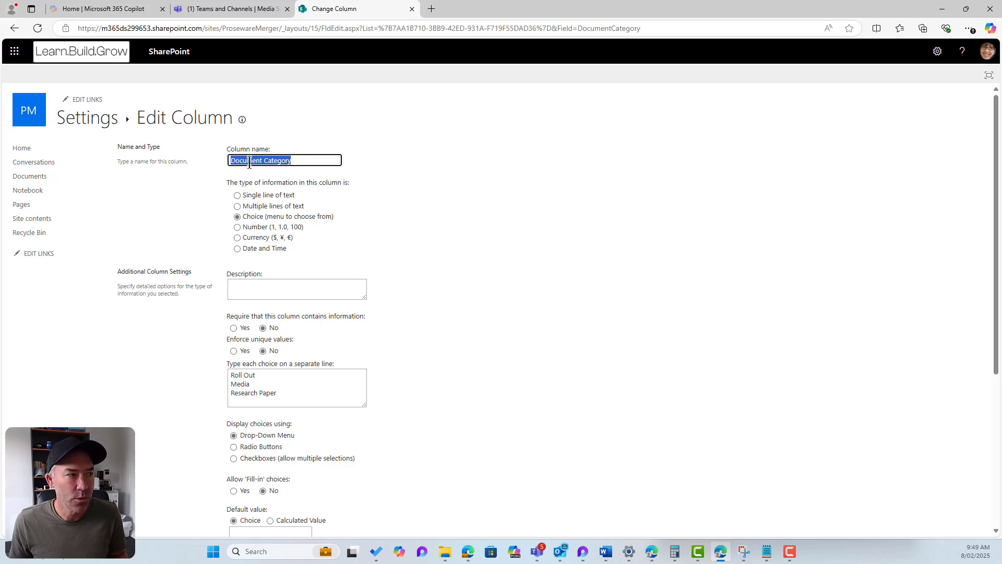
scroll(516, 302, down, 3)
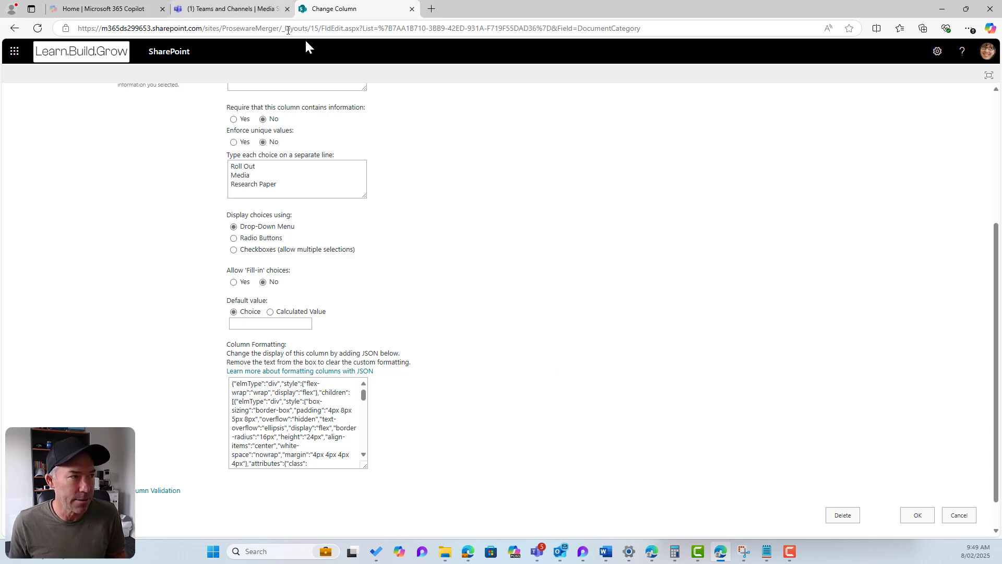
click(962, 519)
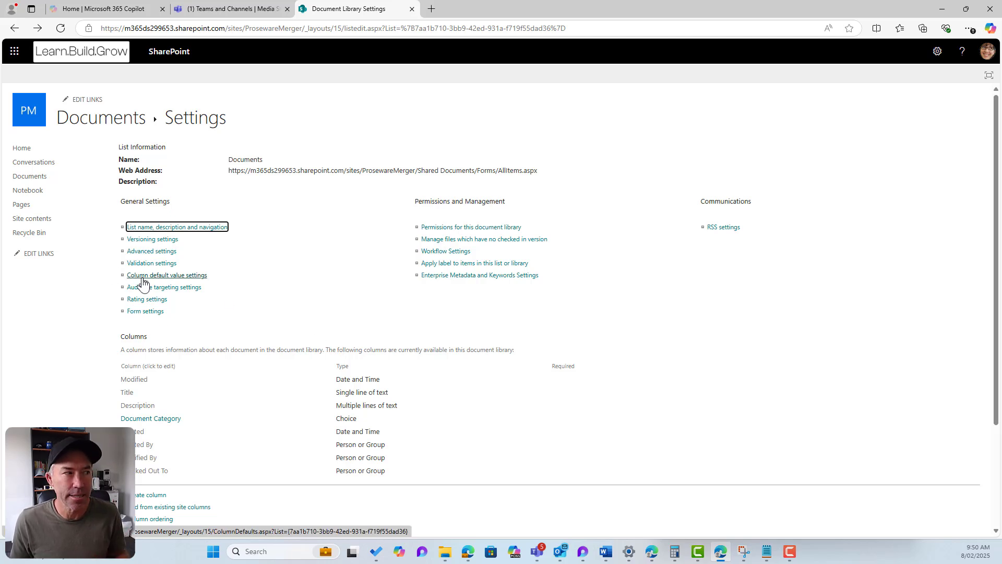
Set Media as the Media Strategy folder's default Document Category value.
click(164, 276)
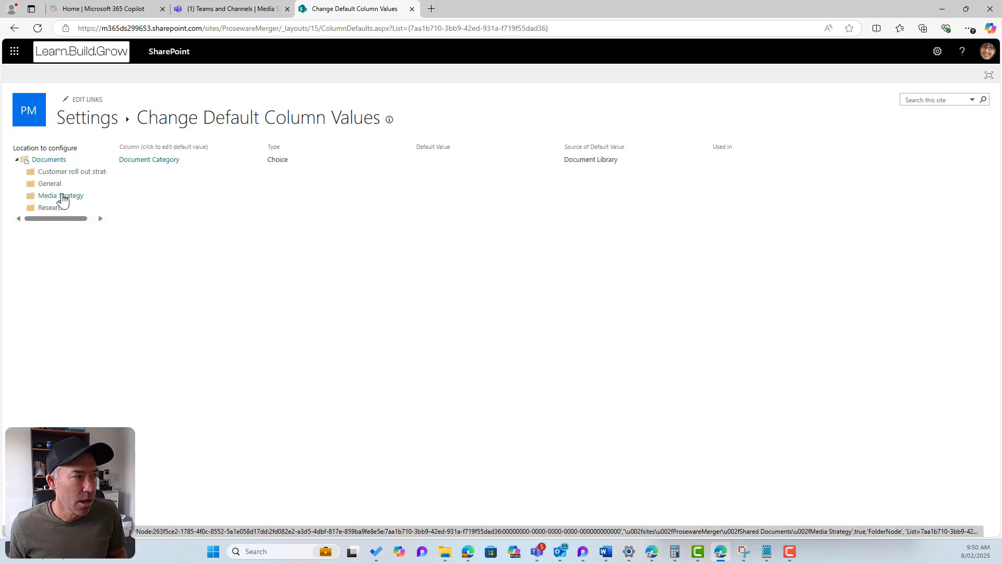
click(61, 196)
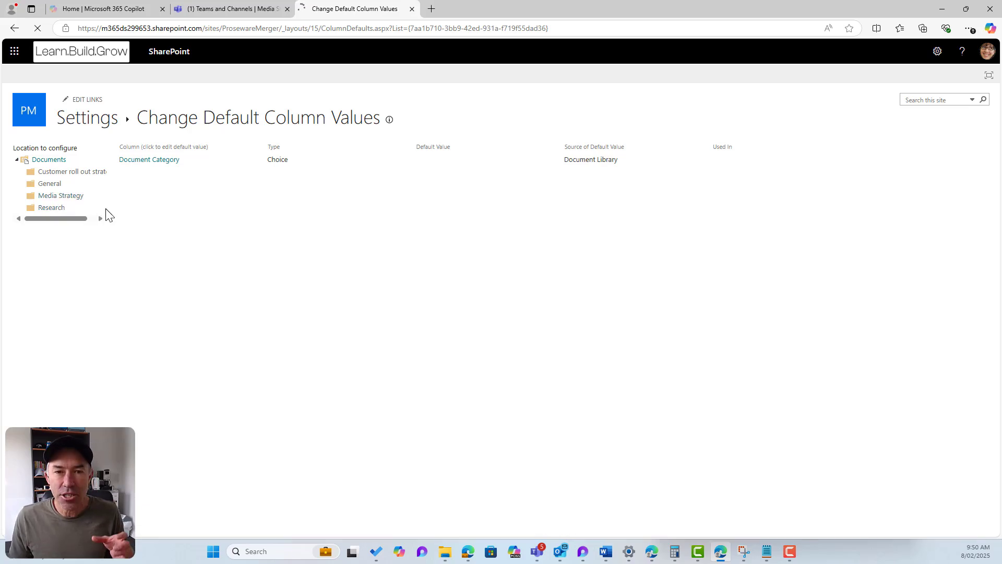
click(136, 163)
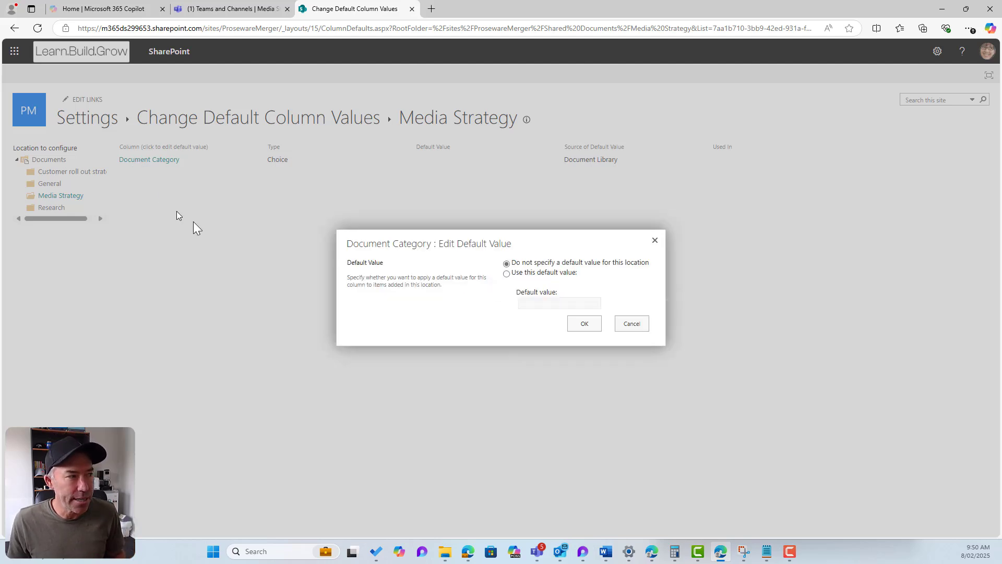
click(506, 273)
click(541, 304)
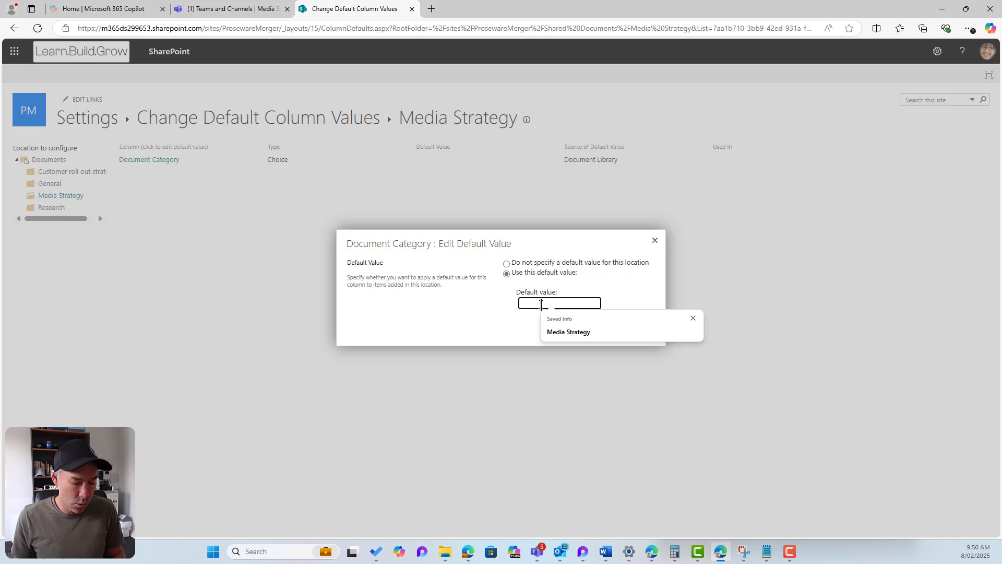
text(Media)
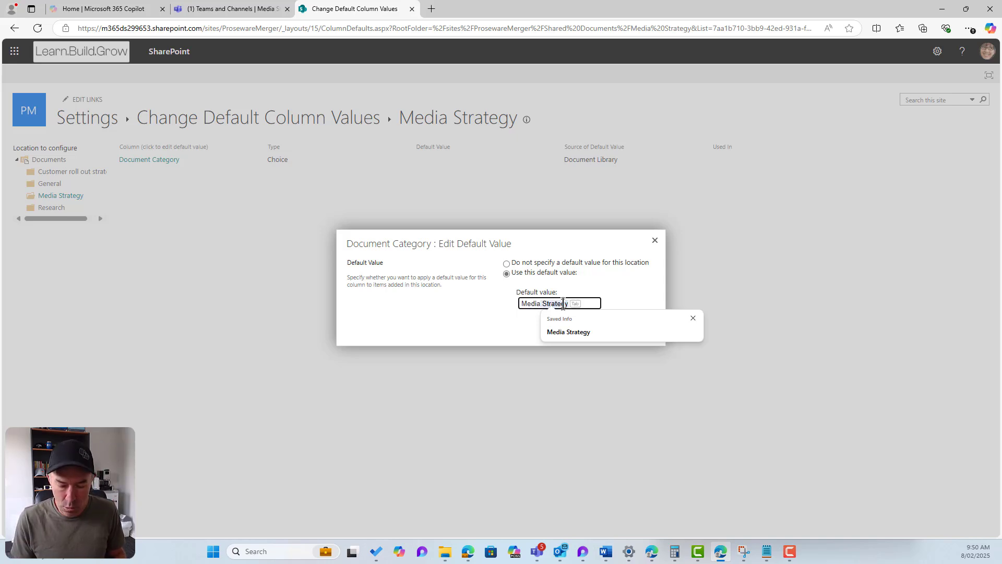
click(410, 339)
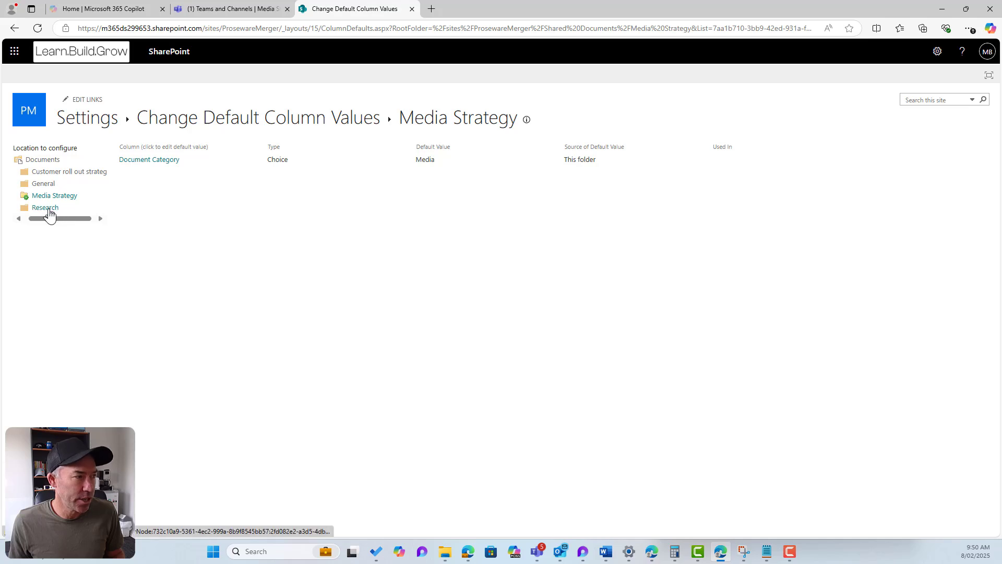
click(46, 208)
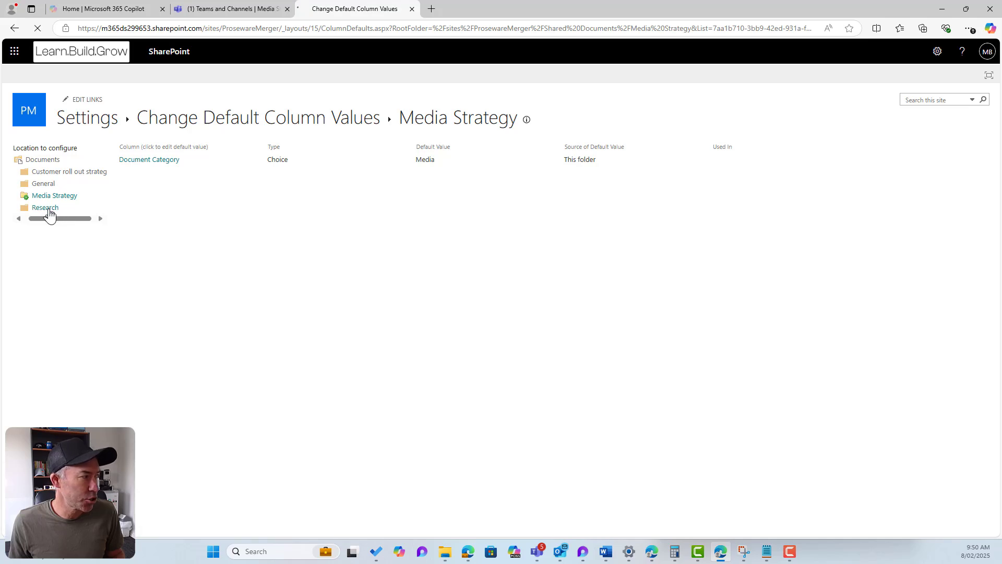
Set Research Paper as the Research folder's default Document Category value.
click(163, 162)
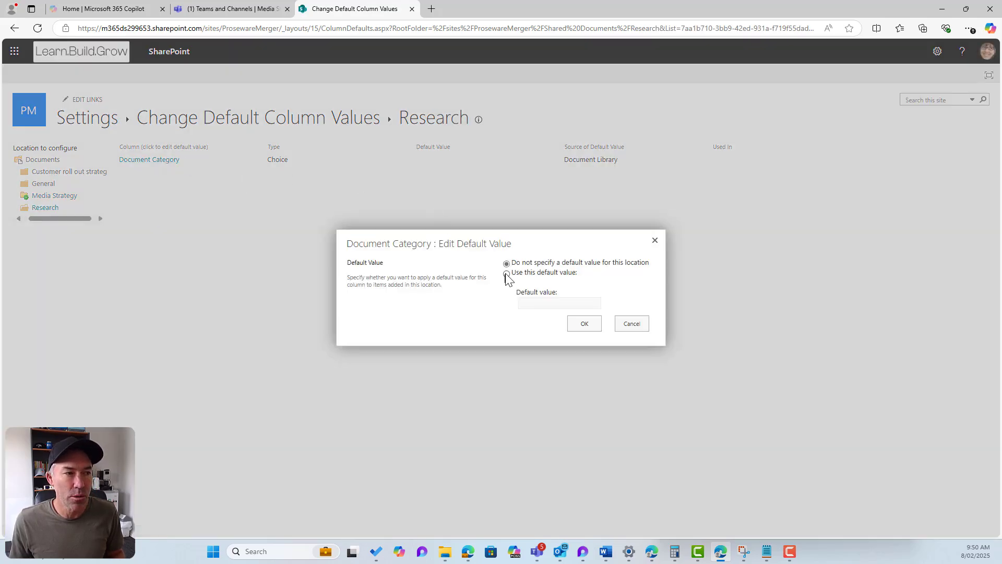
click(506, 274)
click(528, 302)
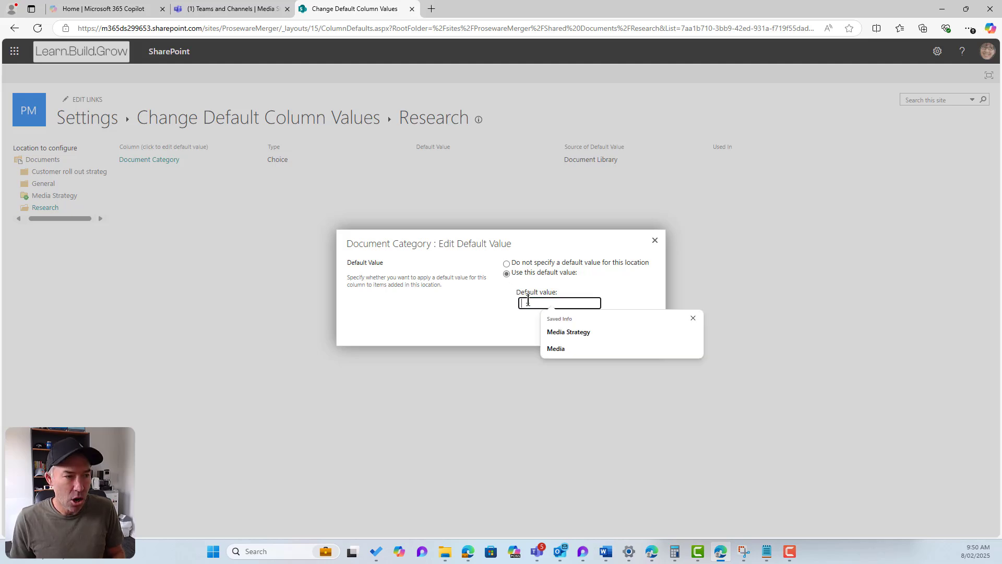
text(Research Paper)
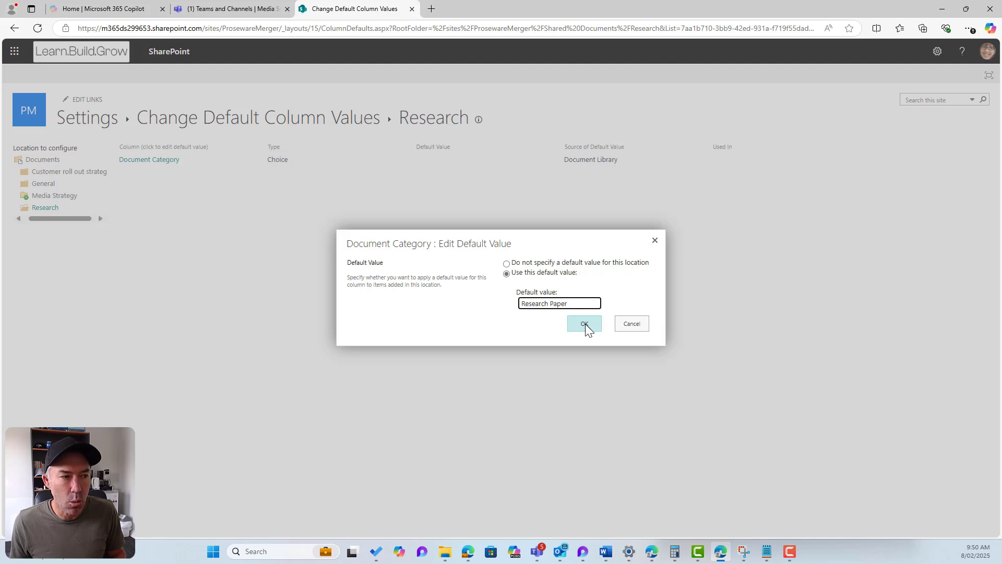
click(585, 325)
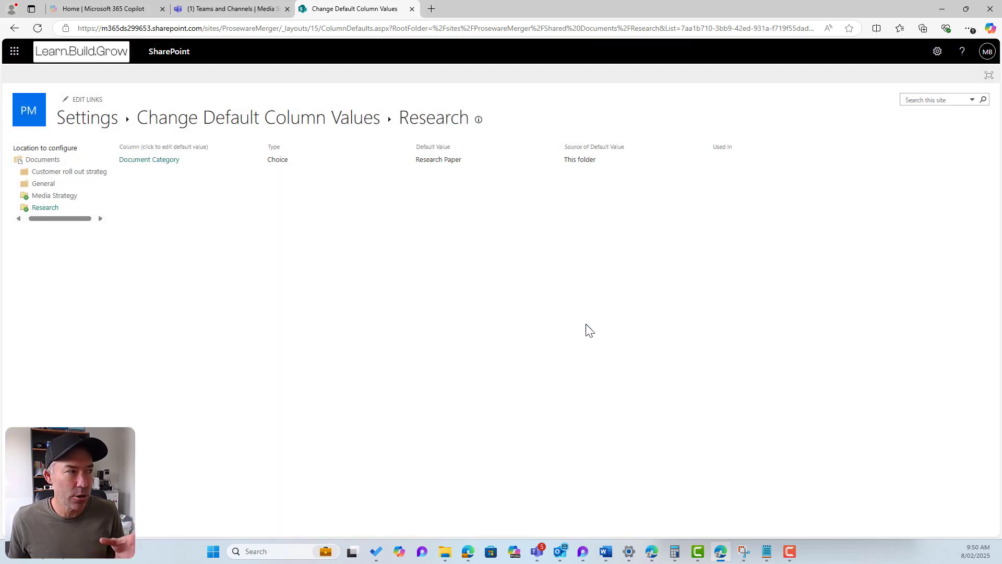
click(70, 175)
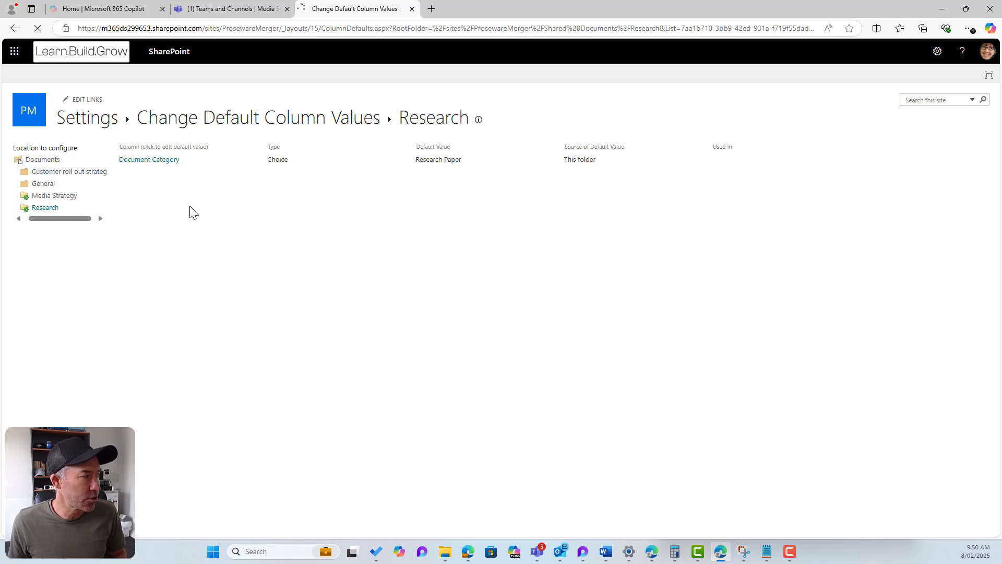
Set Roll Out as the Customer roll out strategy folder's default Document Category value.
click(163, 161)
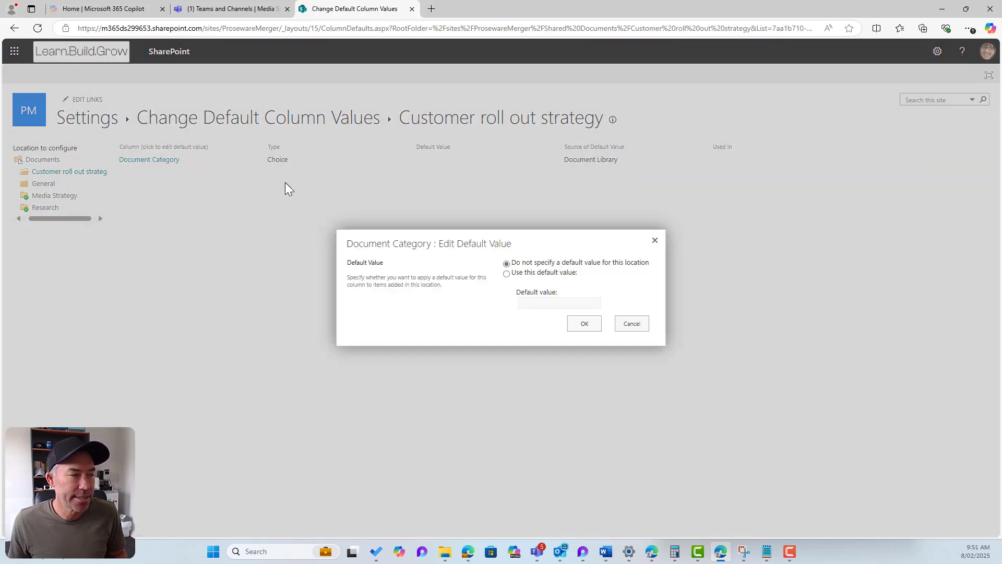
click(522, 302)
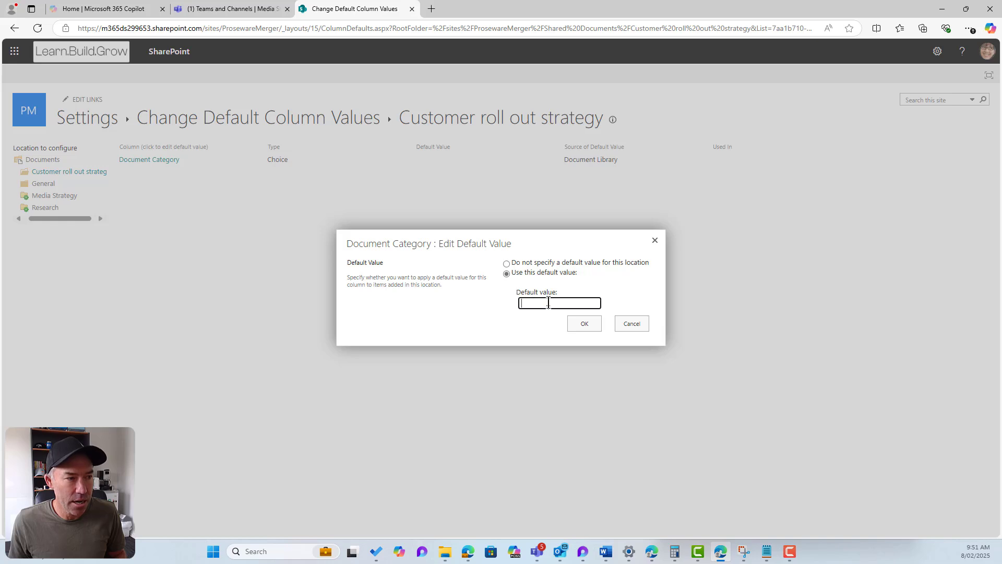
text(Roll Out)
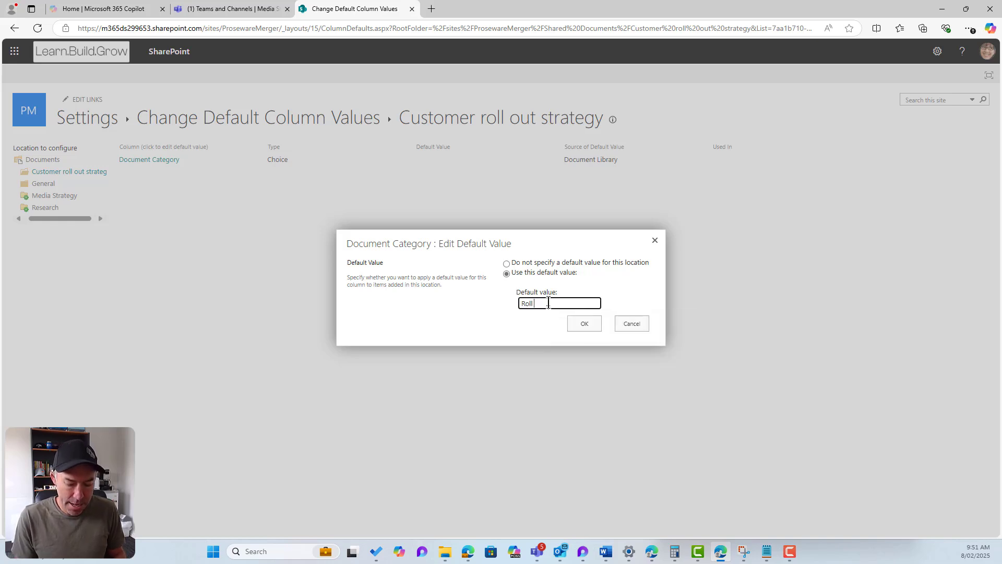
click(574, 324)
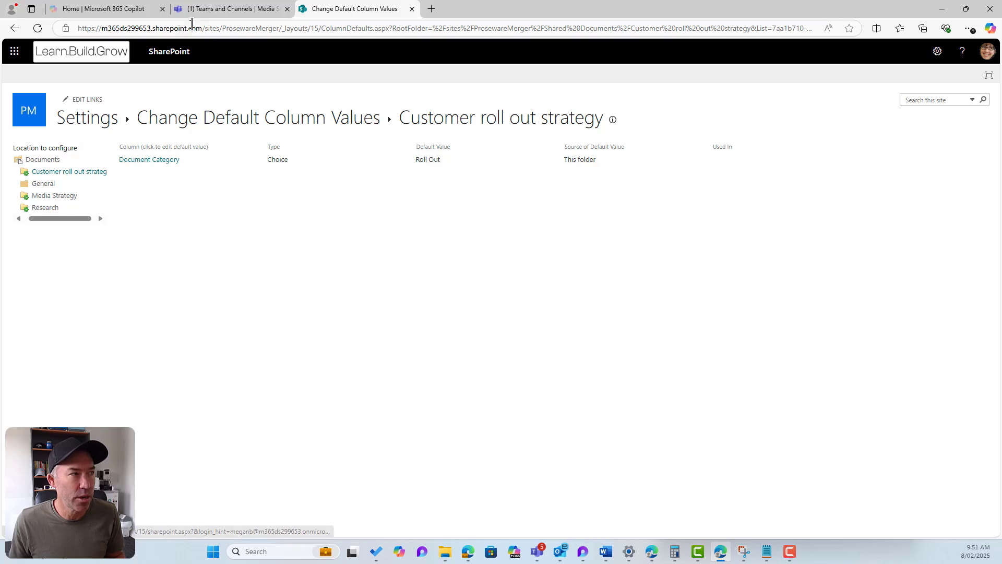
click(202, 10)
Upload Employment Offer Letter.docx into the Research channel's Files in Teams.
click(37, 28)
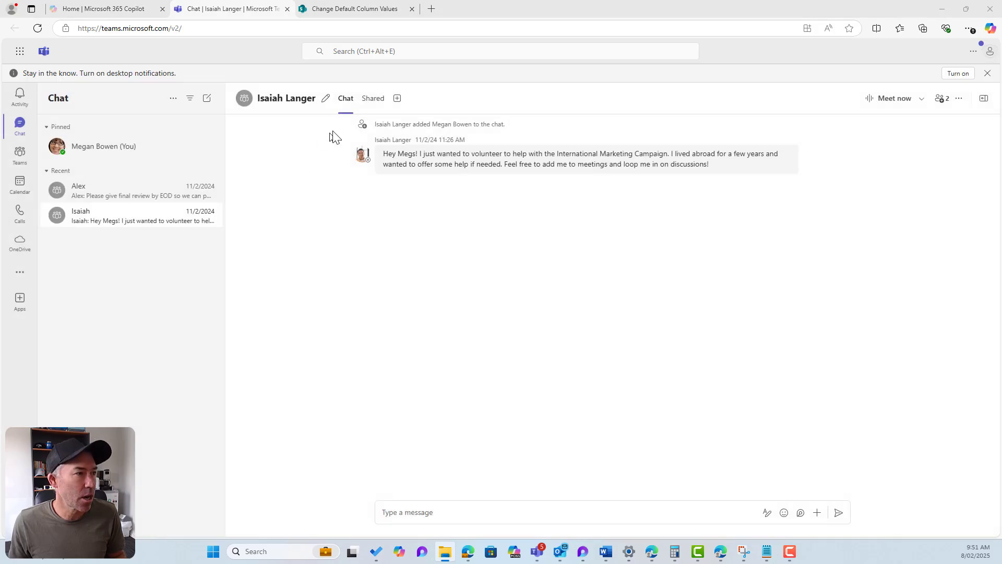
click(20, 154)
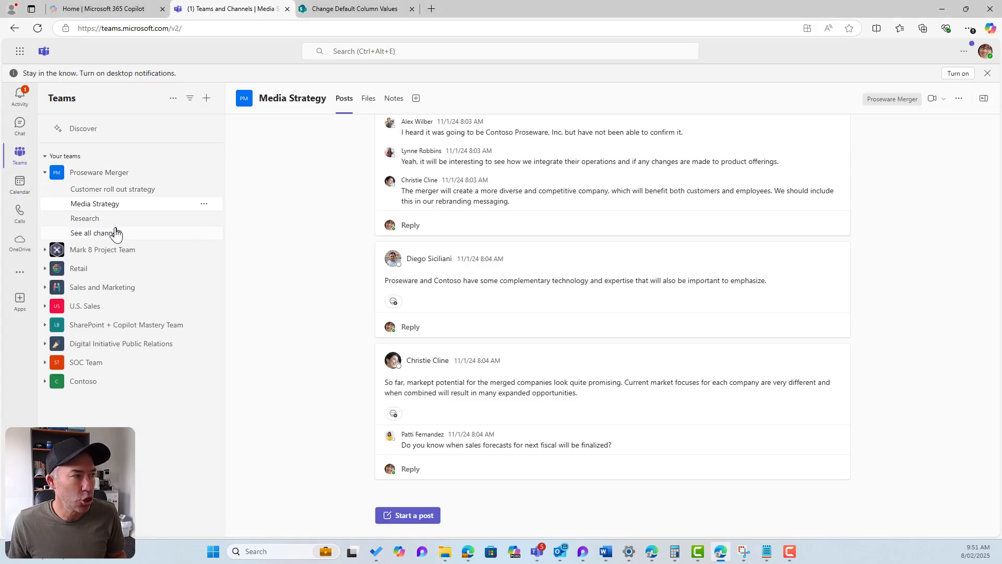
click(107, 219)
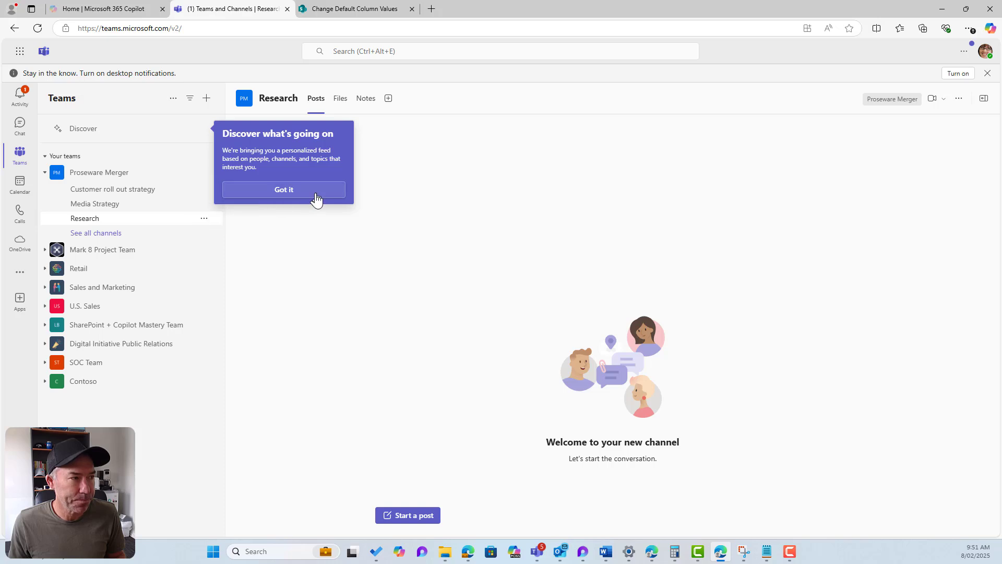
click(315, 194)
click(342, 102)
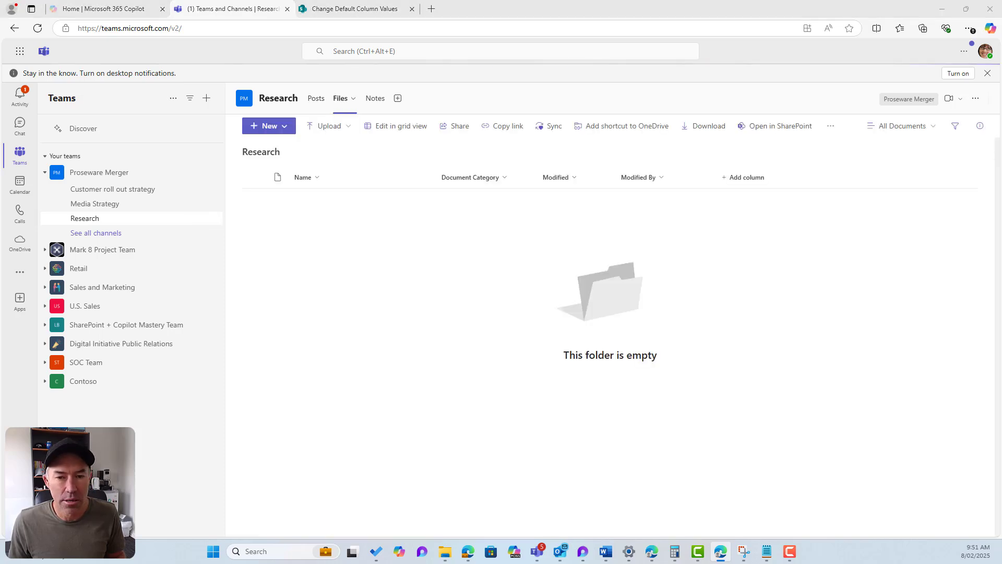
drag(1001, 260, 656, 246)
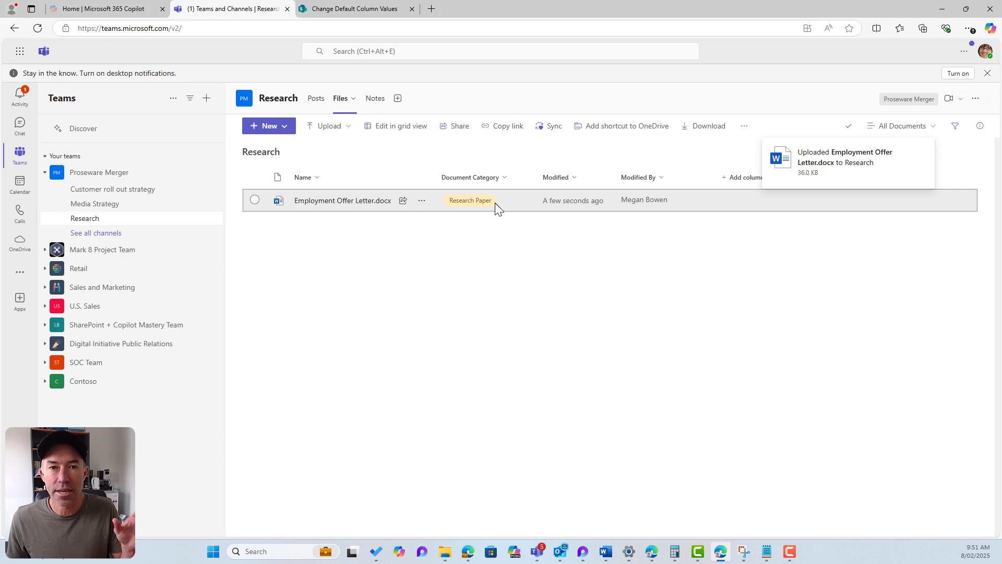
click(136, 210)
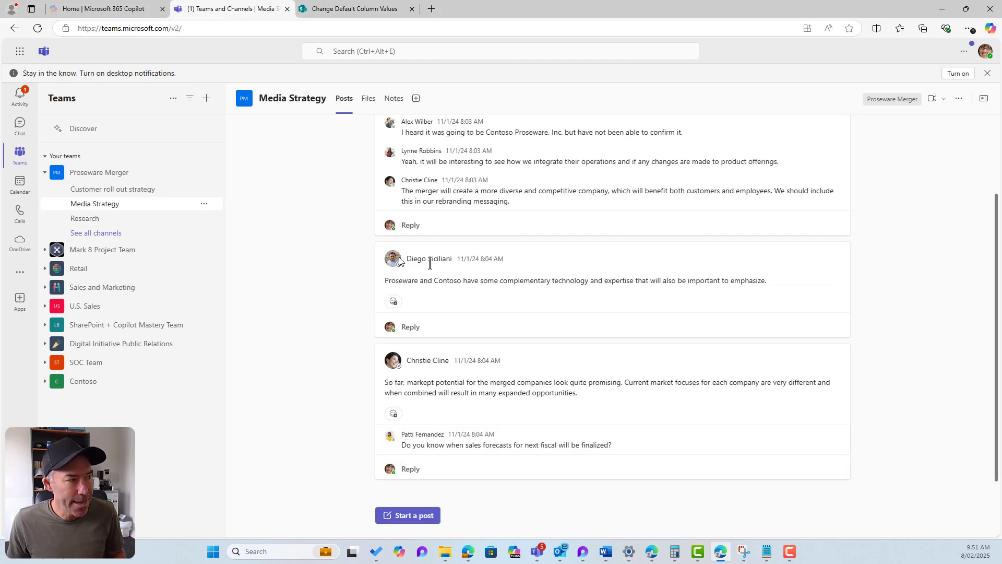
Upload New UserGuide.docx to Media Strategy's Files, then Parts Requests September.xlsx to Customer roll out strategy's Files.
click(368, 99)
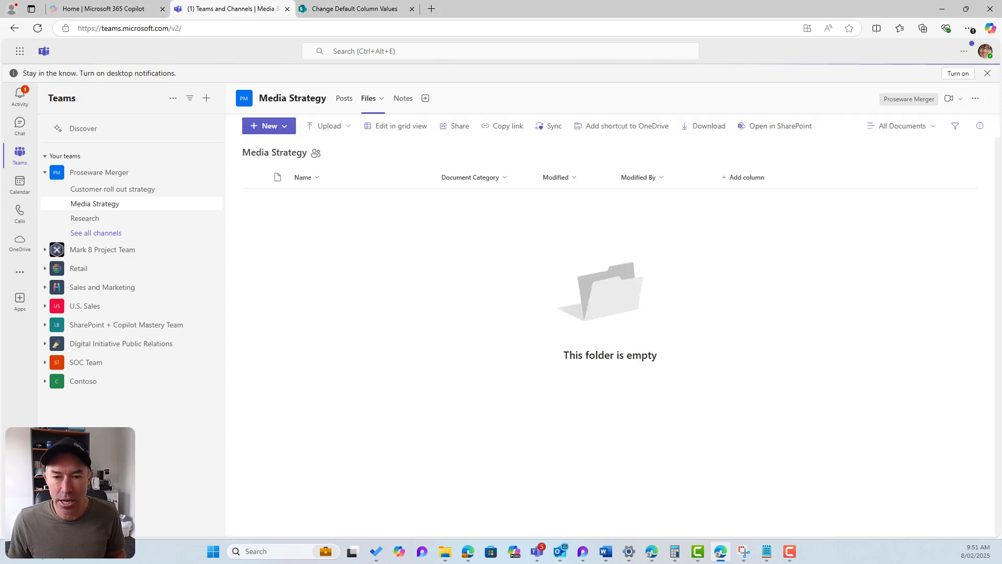
drag(1000, 318, 353, 241)
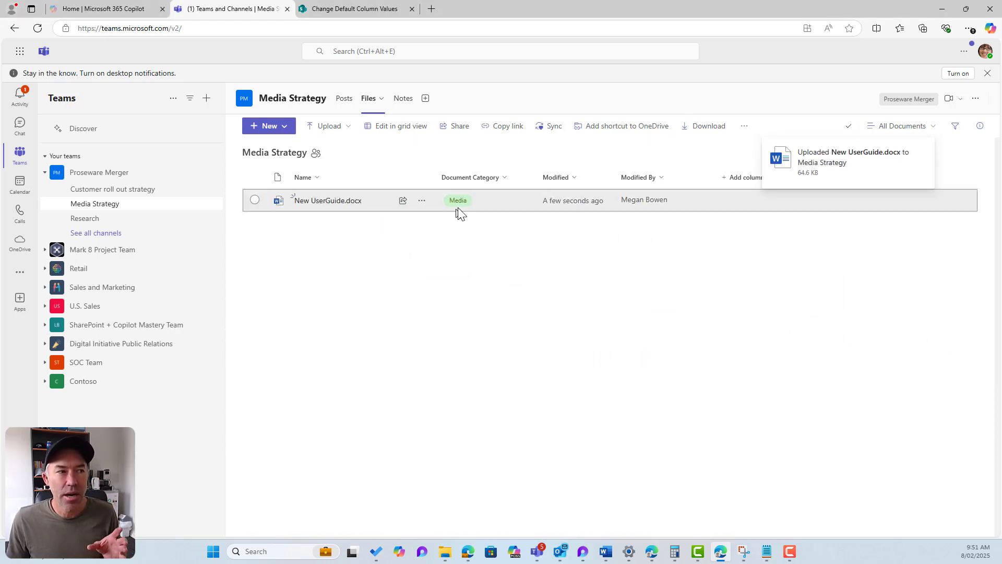
click(168, 190)
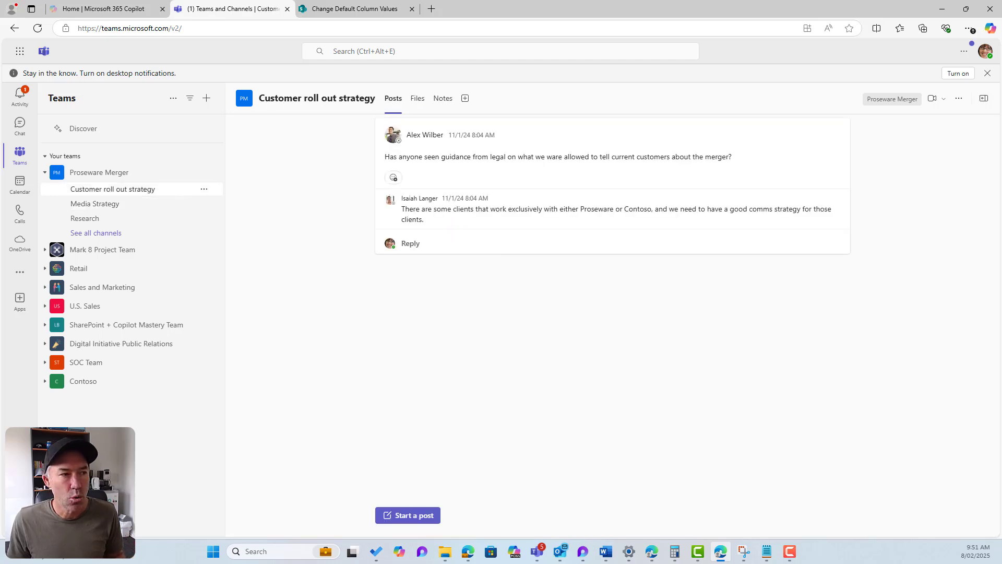
click(417, 98)
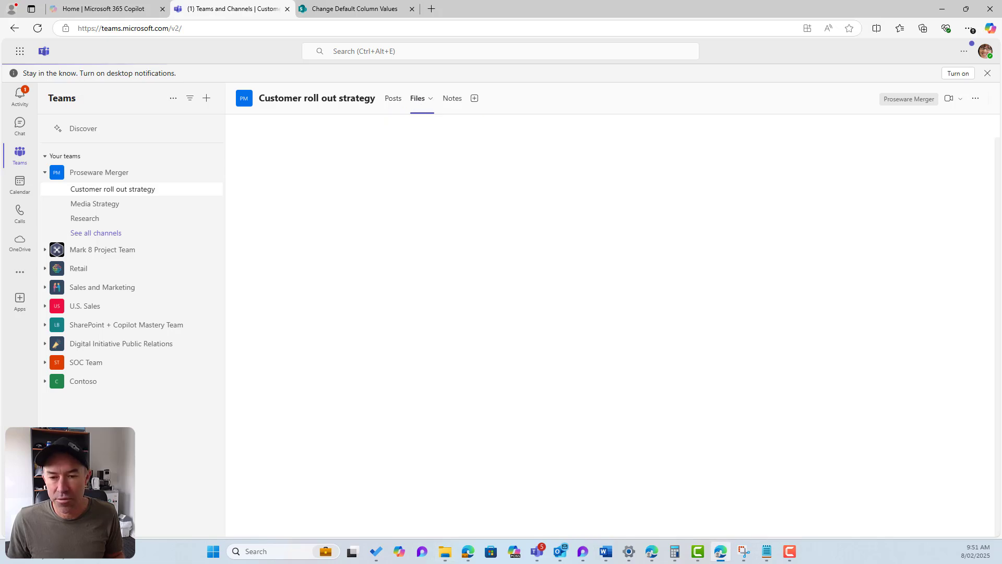
drag(0, 281, 467, 282)
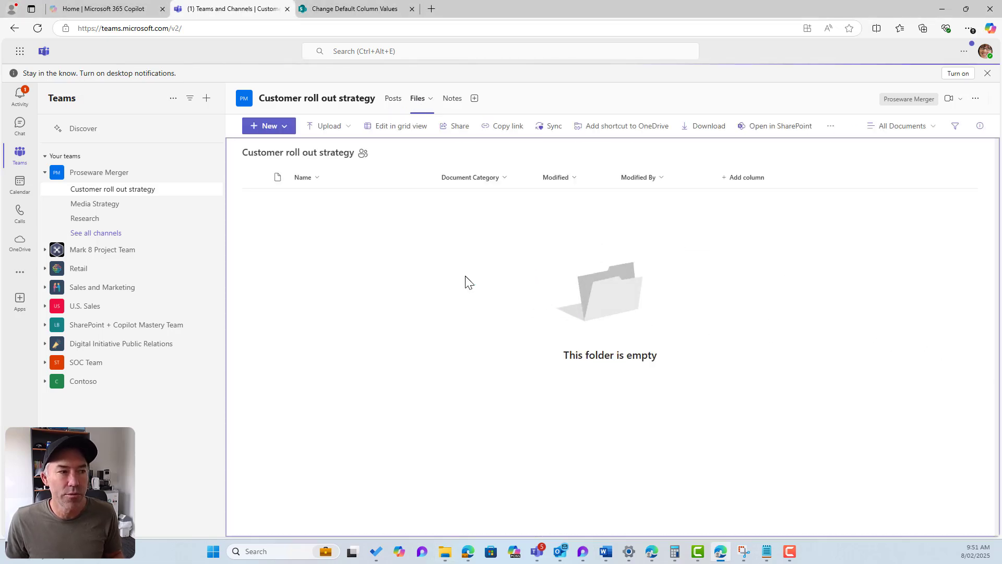